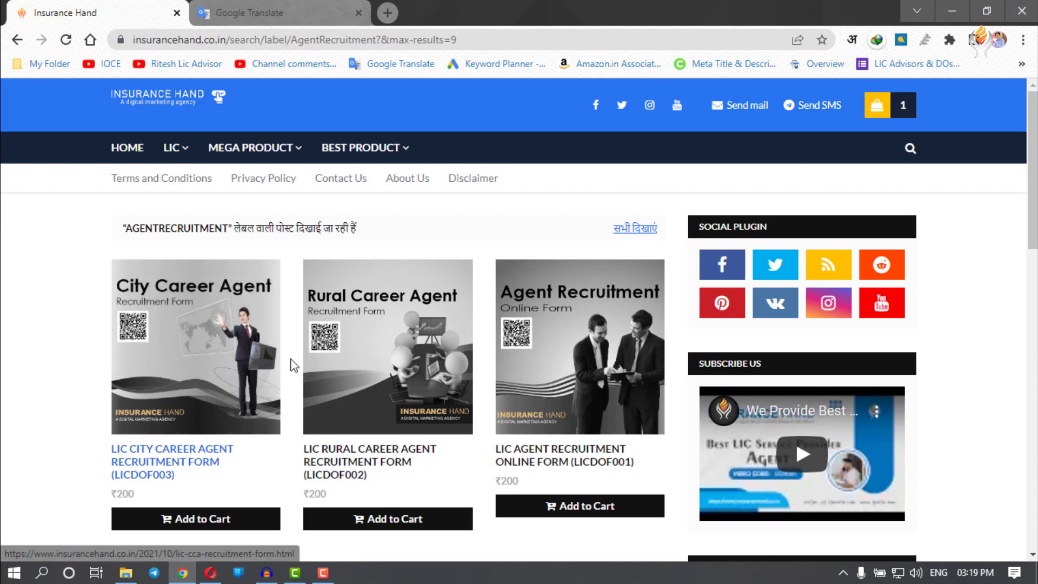
Open the LIC Rural Career Agent Recruitment Form (LICDOF002) product page and follow its link to view the live application form.
click(364, 461)
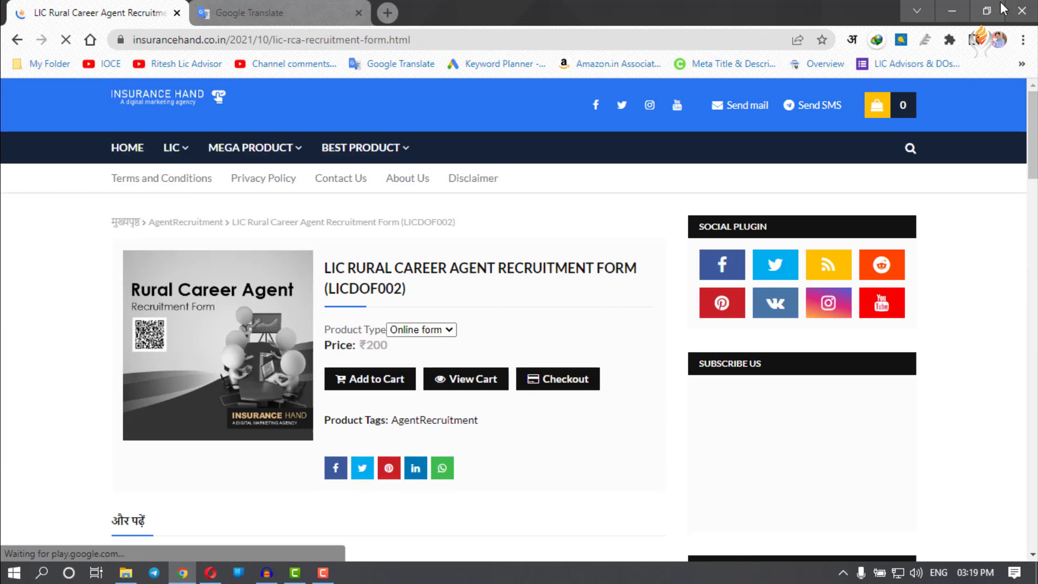
scroll(1032, 145, down, 1)
drag(1033, 145, 1034, 211)
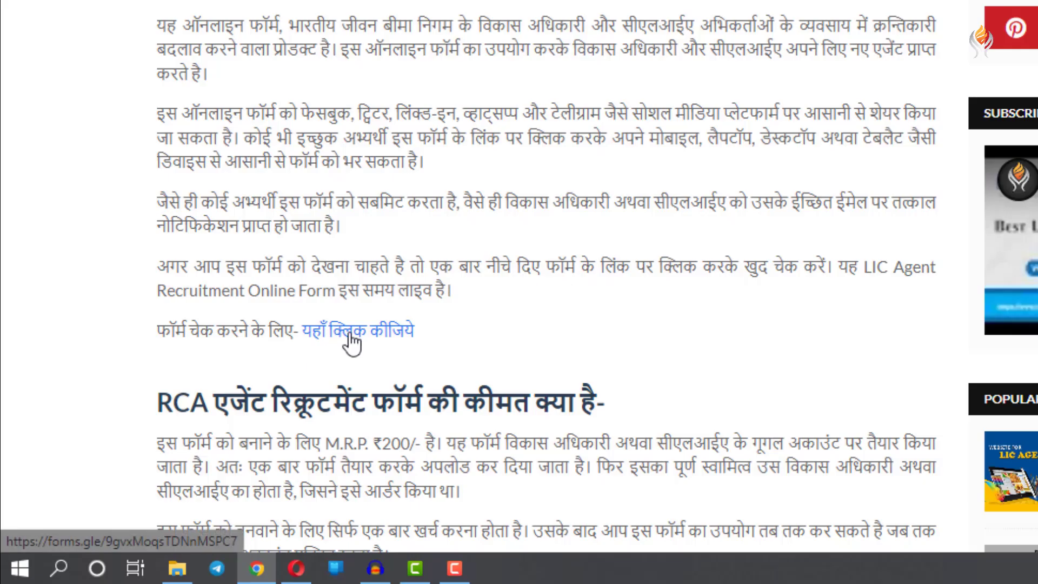
click(350, 336)
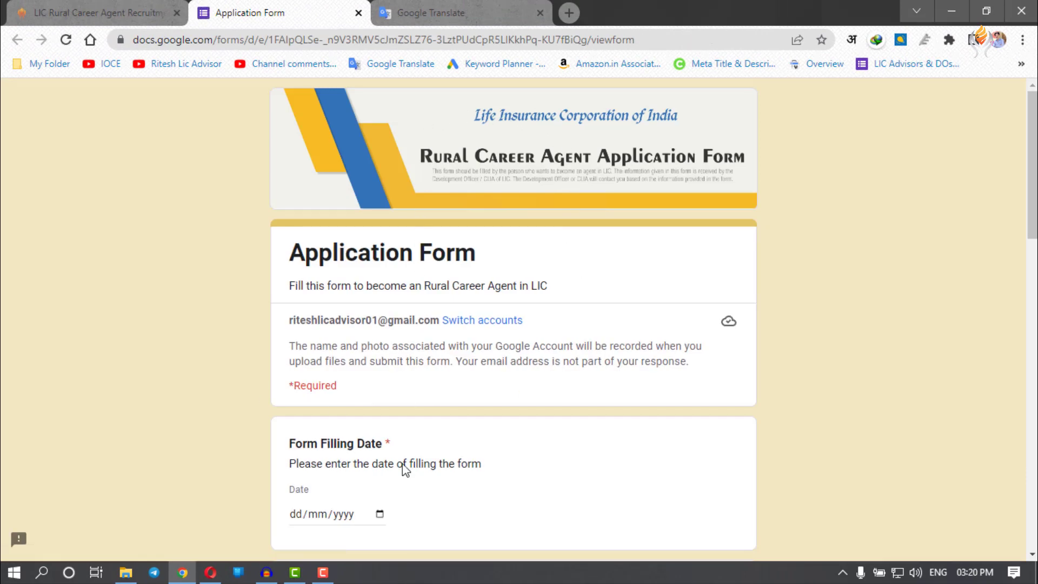
scroll(1034, 205, down, 3)
scroll(1033, 205, down, 15)
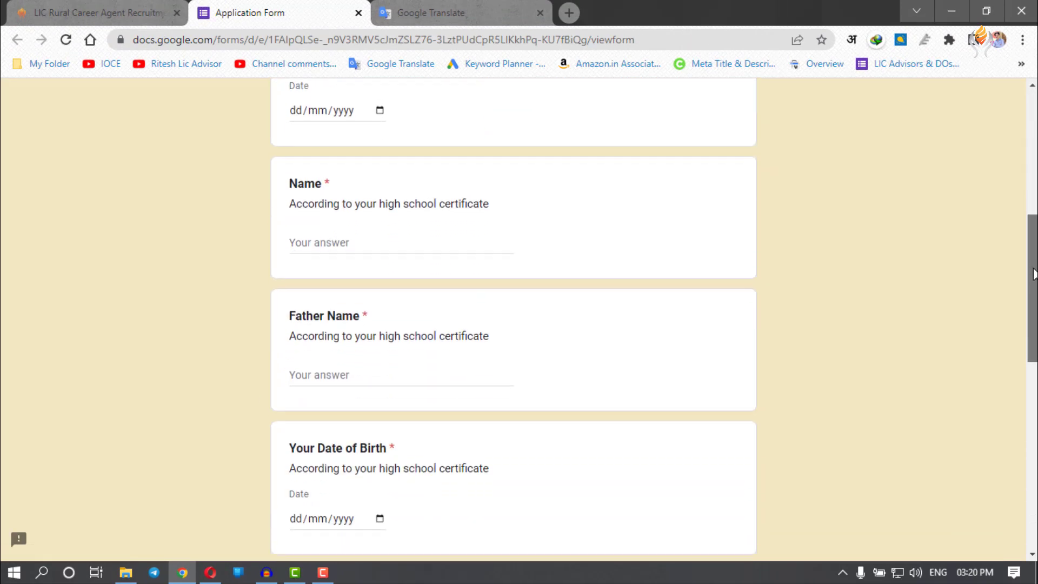
drag(1037, 377, 1037, 157)
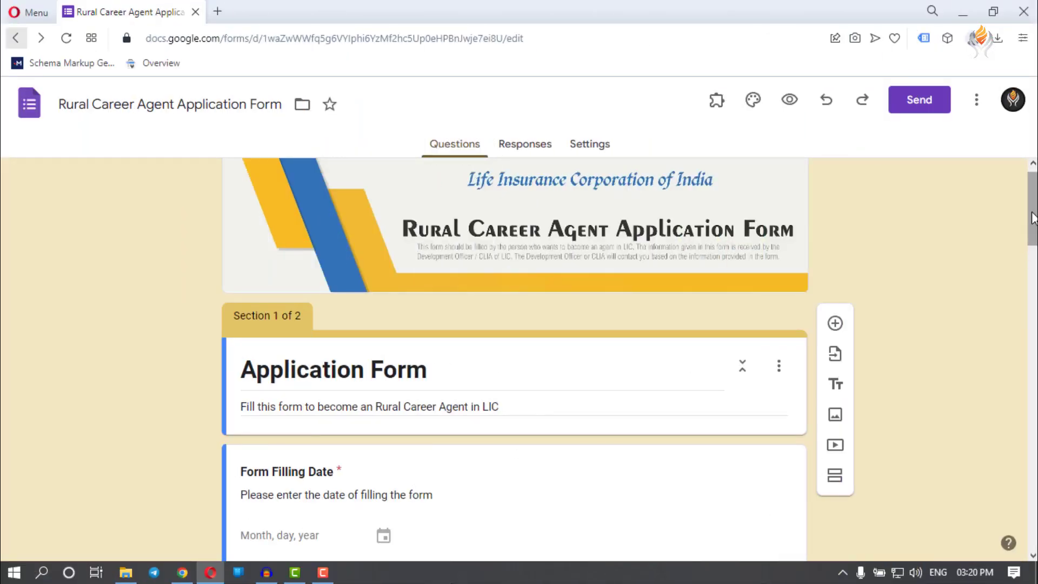
Copy a shortened share link for the Rural Career Agent Application Form from its editor.
mouse_move(1033, 218)
mouse_down()
mouse_move(1032, 543)
mouse_move(1035, 208)
mouse_up()
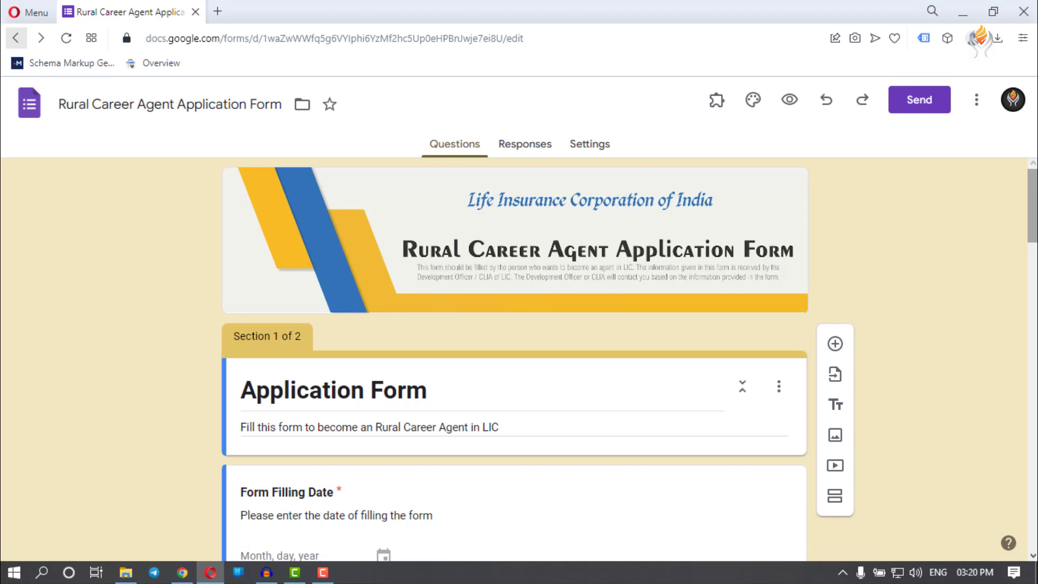
click(922, 106)
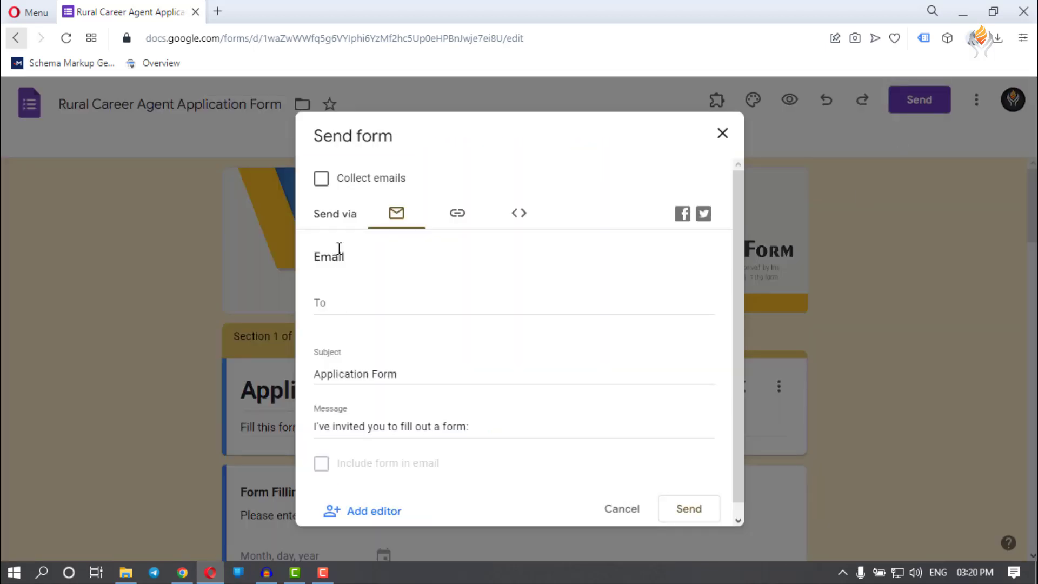
click(459, 222)
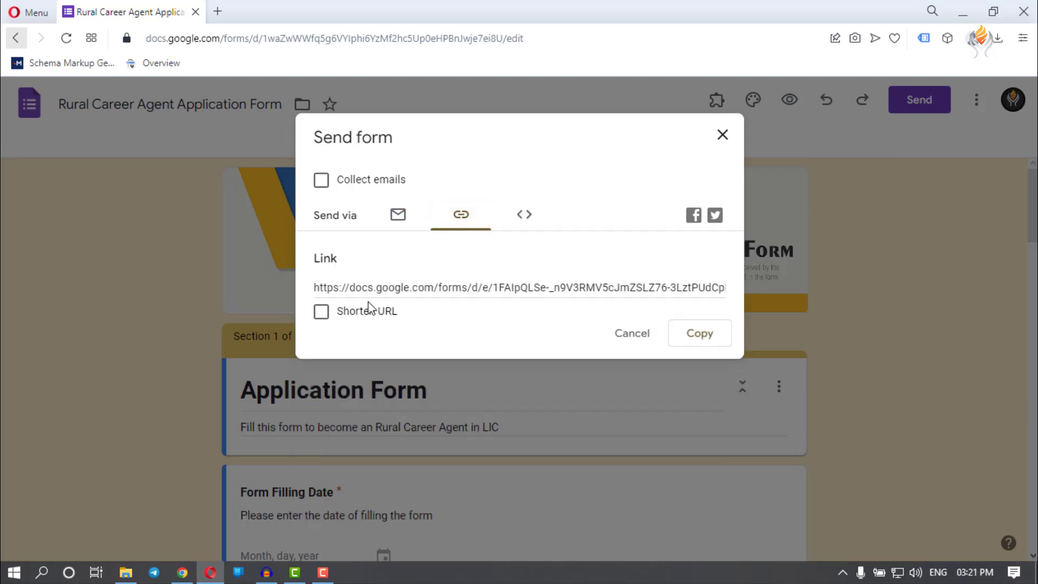
click(321, 313)
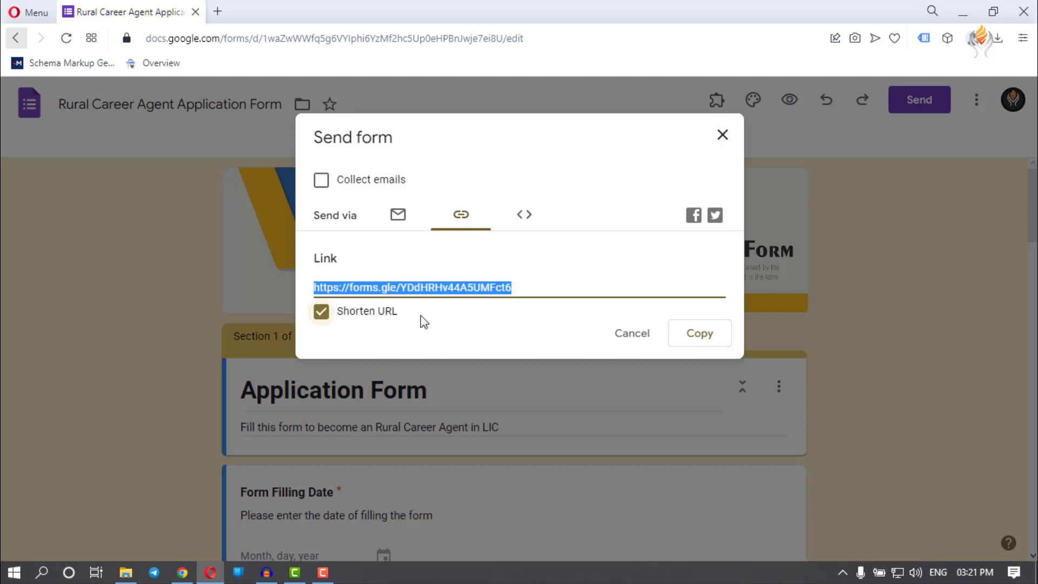
click(700, 343)
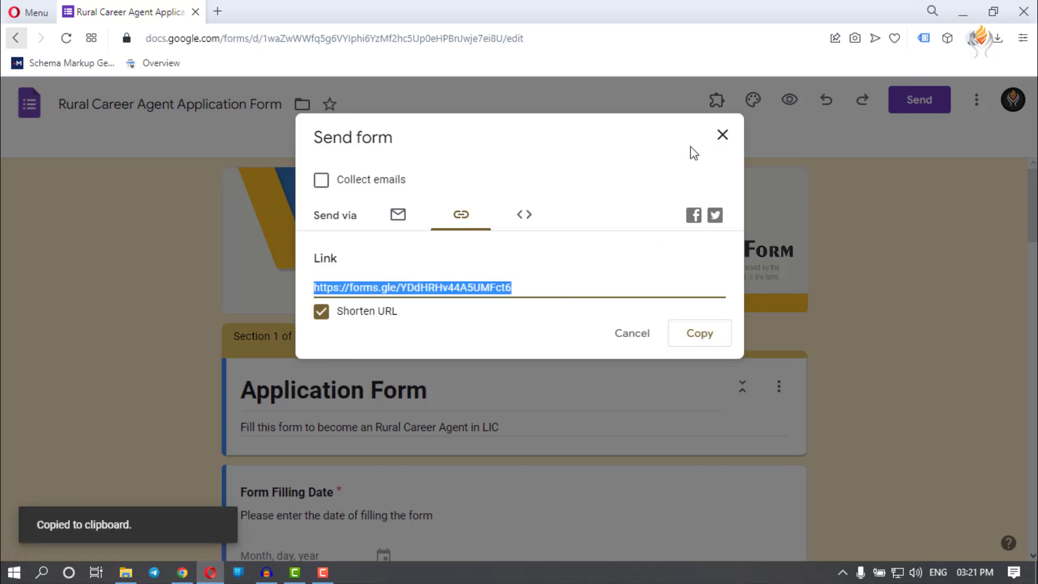
click(721, 136)
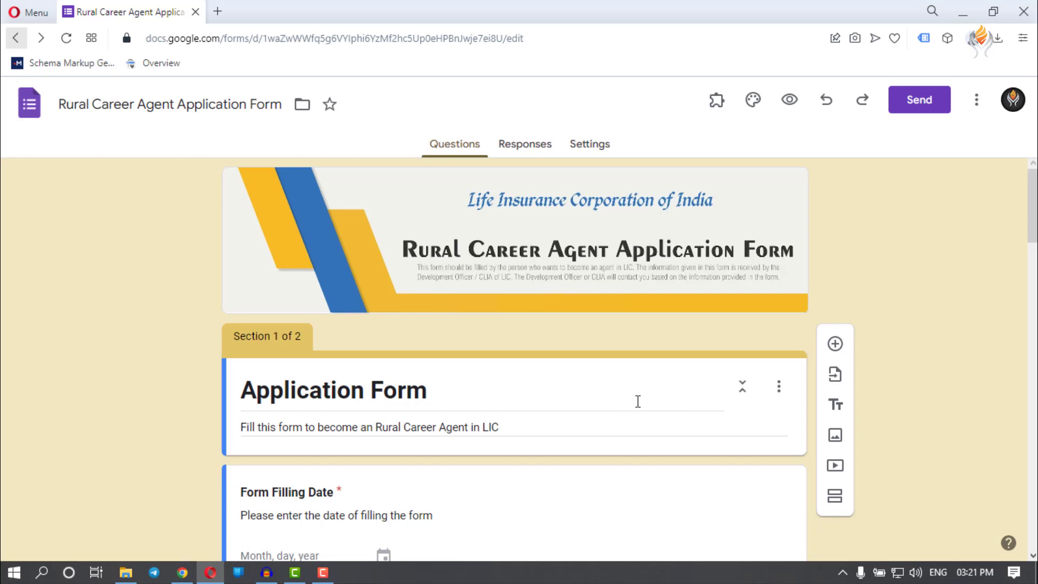
Switch to Google Translate in Chrome, paste the form link at the end of the Hindi message, and copy the whole message.
click(182, 572)
click(411, 11)
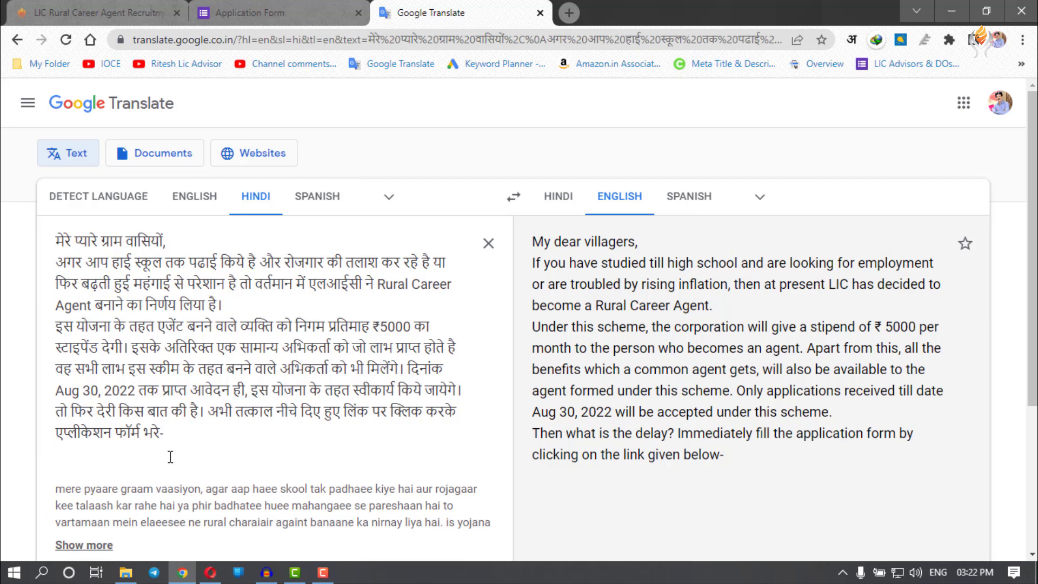
key(ctrl+v)
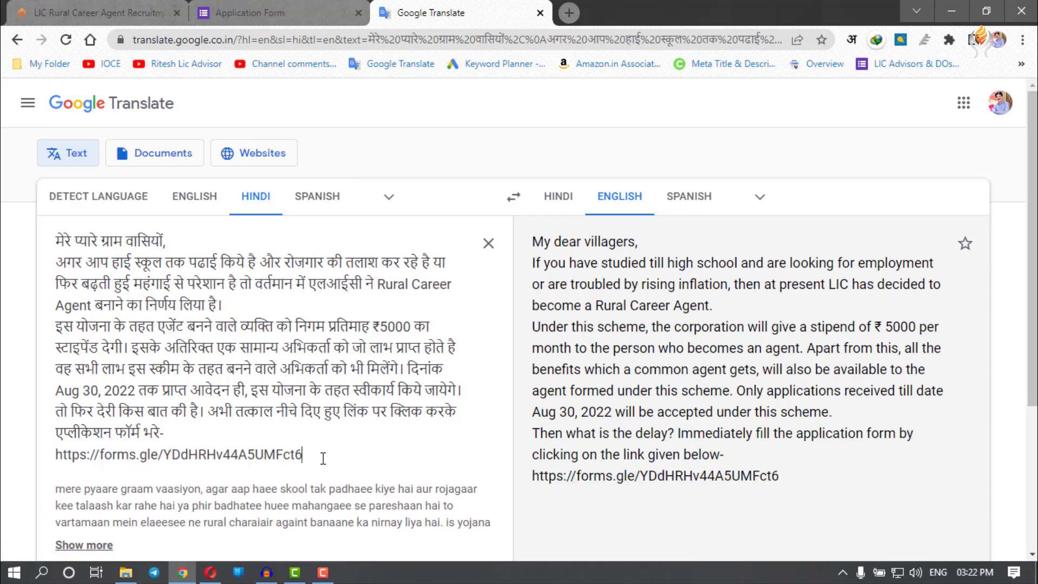
drag(303, 456, 51, 246)
right_click(208, 254)
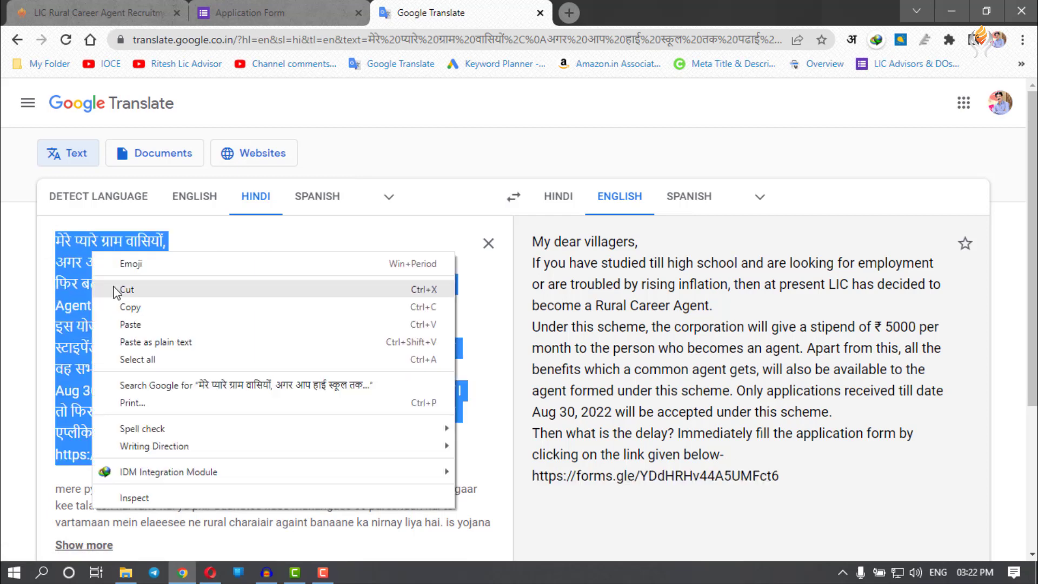
click(227, 304)
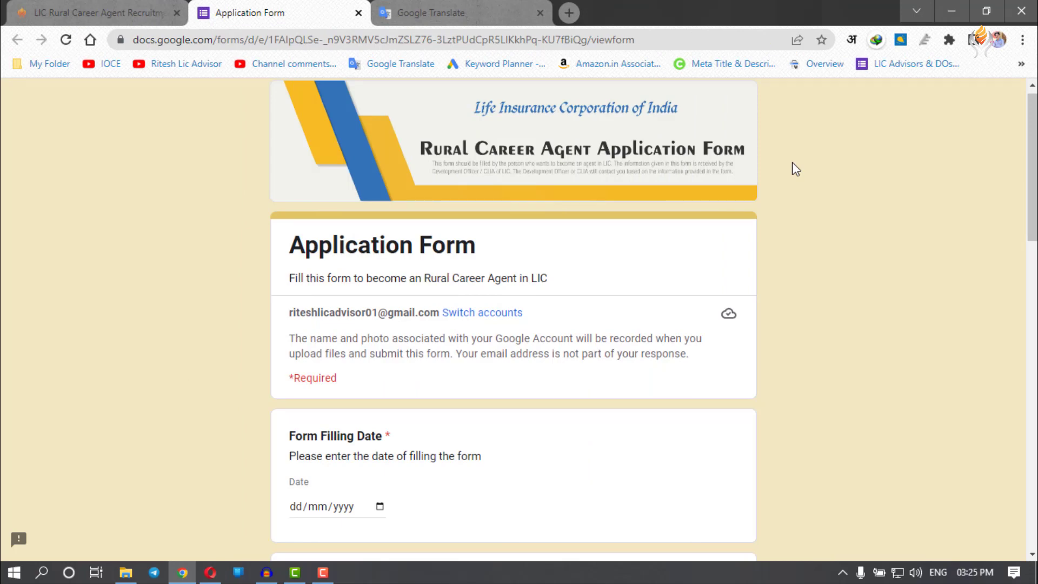
Complete the application form's first page with filling date 21/08/2022 and the applicant's personal and contact details, and continue to page 2.
drag(1033, 190, 930, 268)
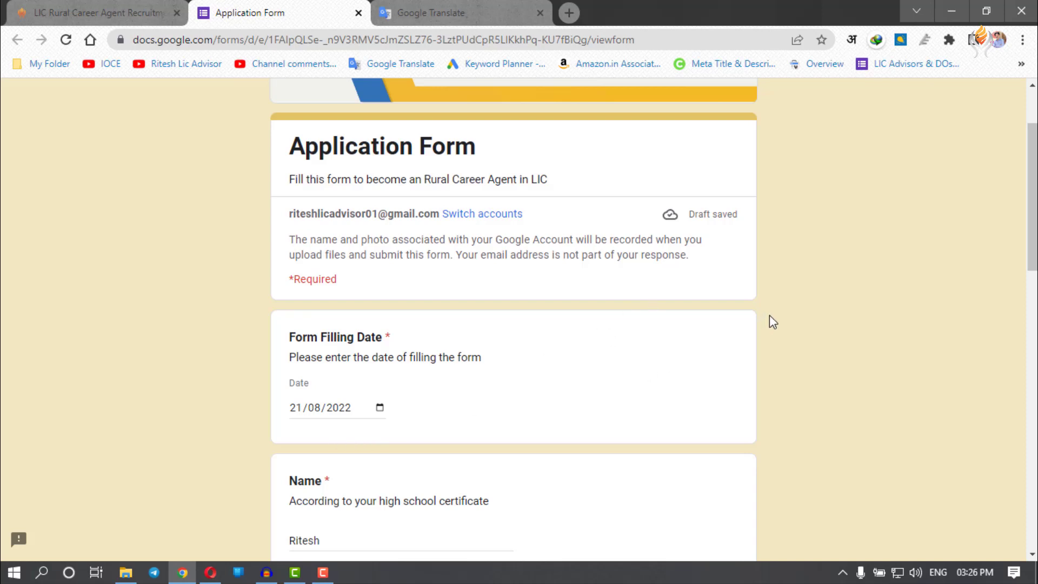
drag(1031, 211, 1031, 287)
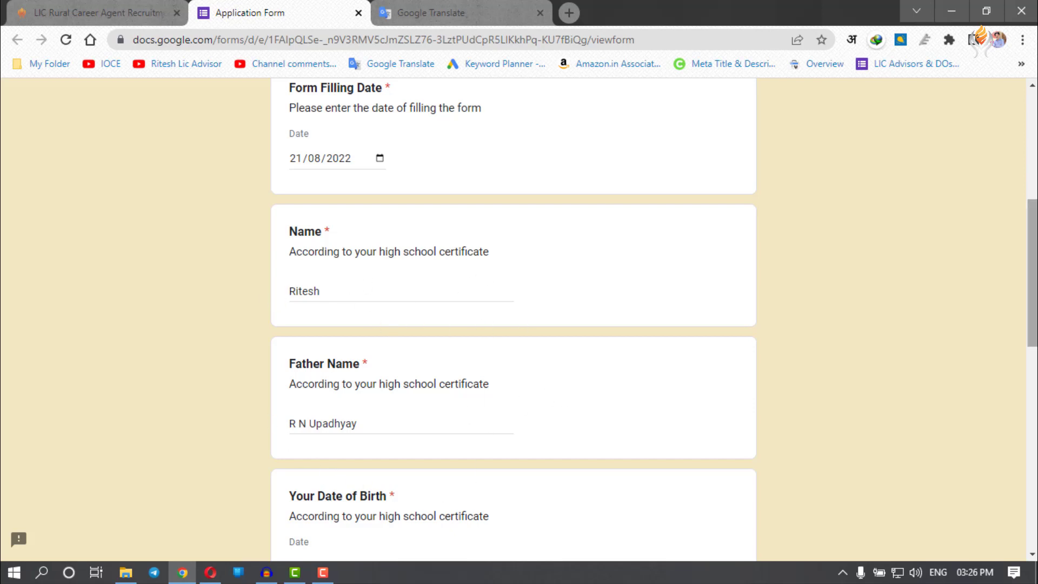
drag(1033, 309, 1033, 411)
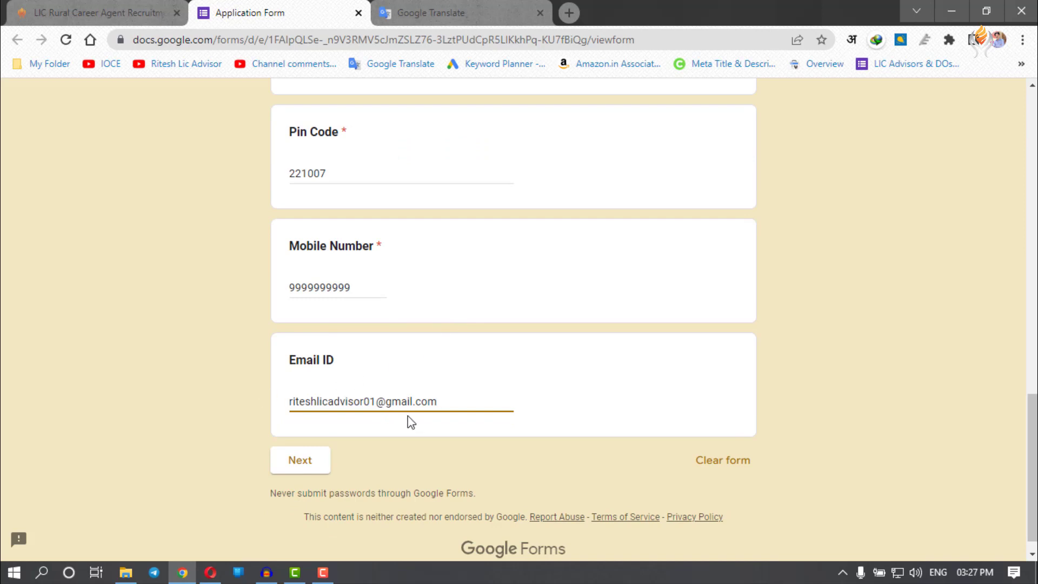
click(301, 469)
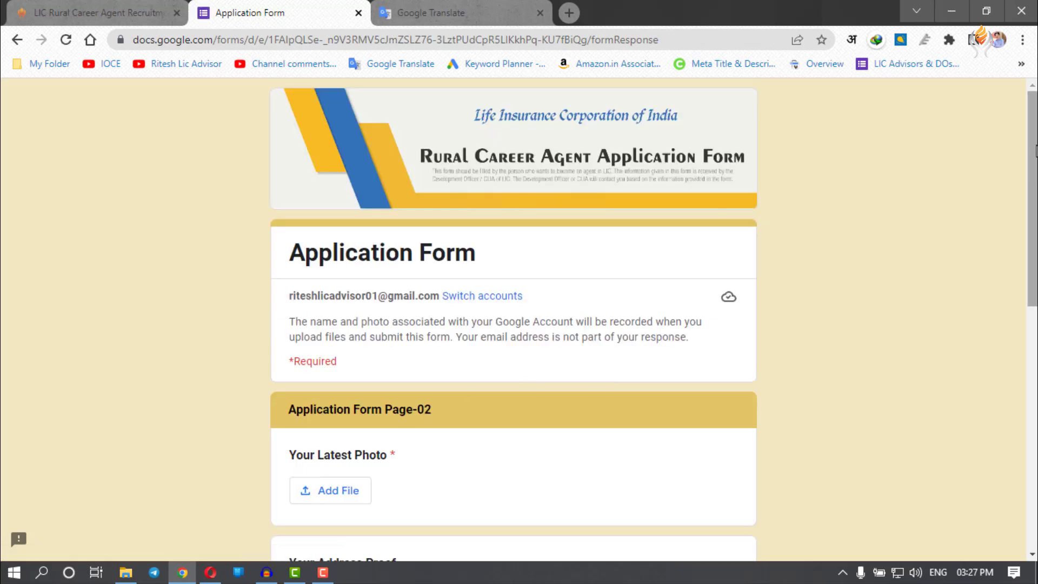
Examine the photo, address proof, photo proof, PAN card and bank passbook upload fields on page 2 of the application form.
drag(1036, 146, 1012, 237)
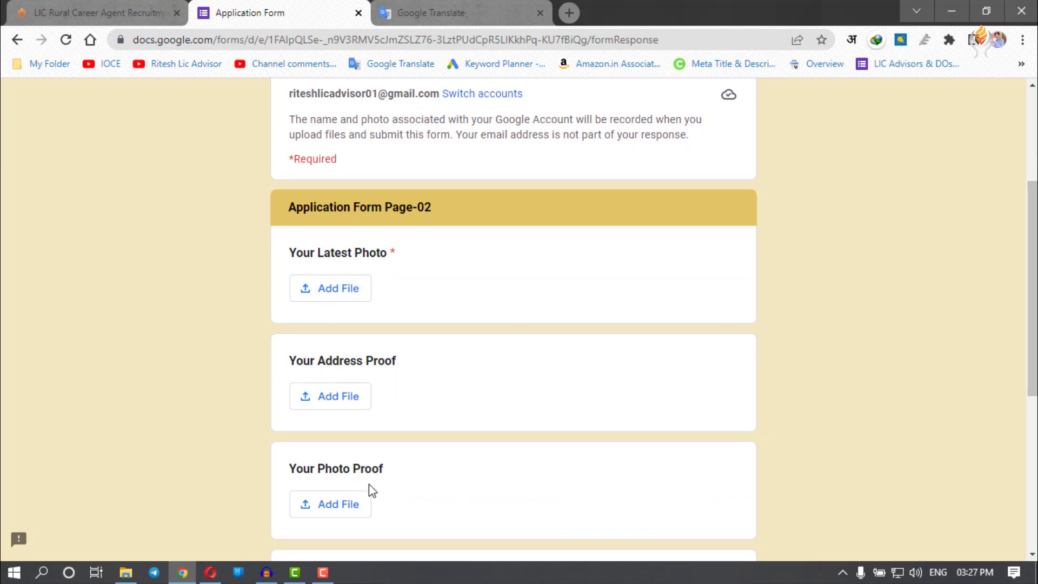
scroll(938, 410, down, 3)
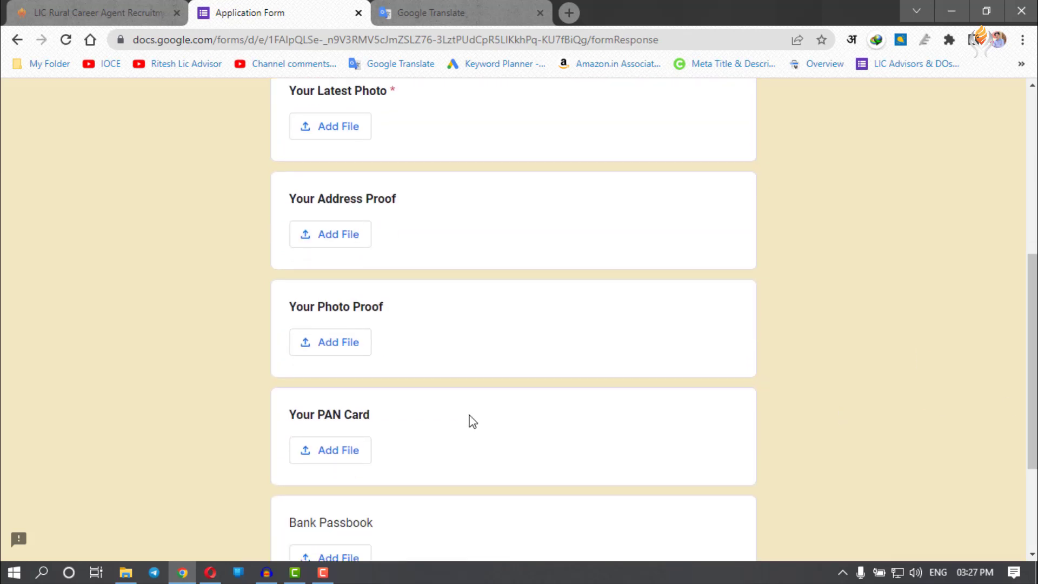
scroll(708, 433, down, 2)
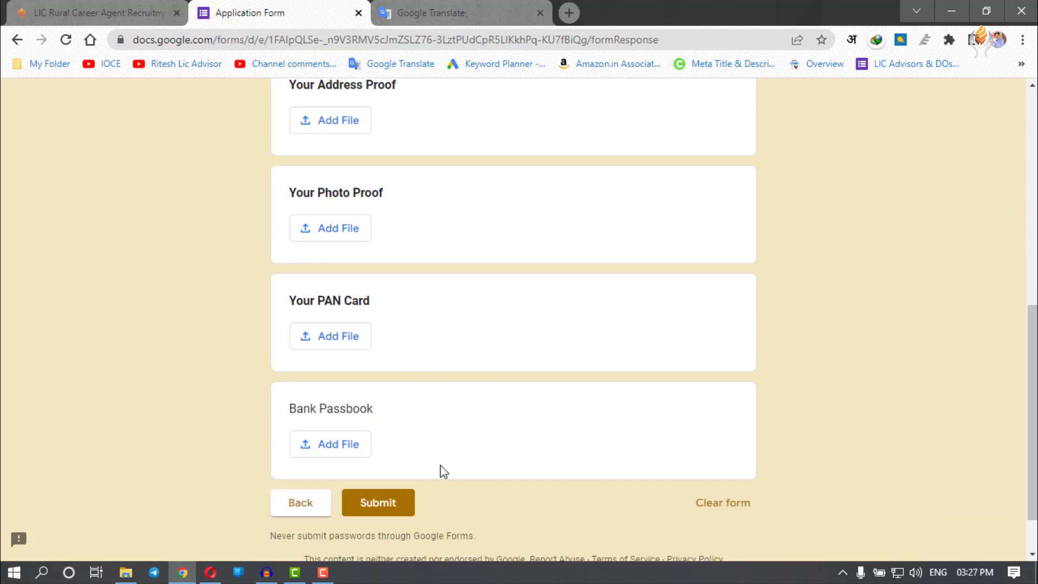
drag(1033, 365, 1022, 275)
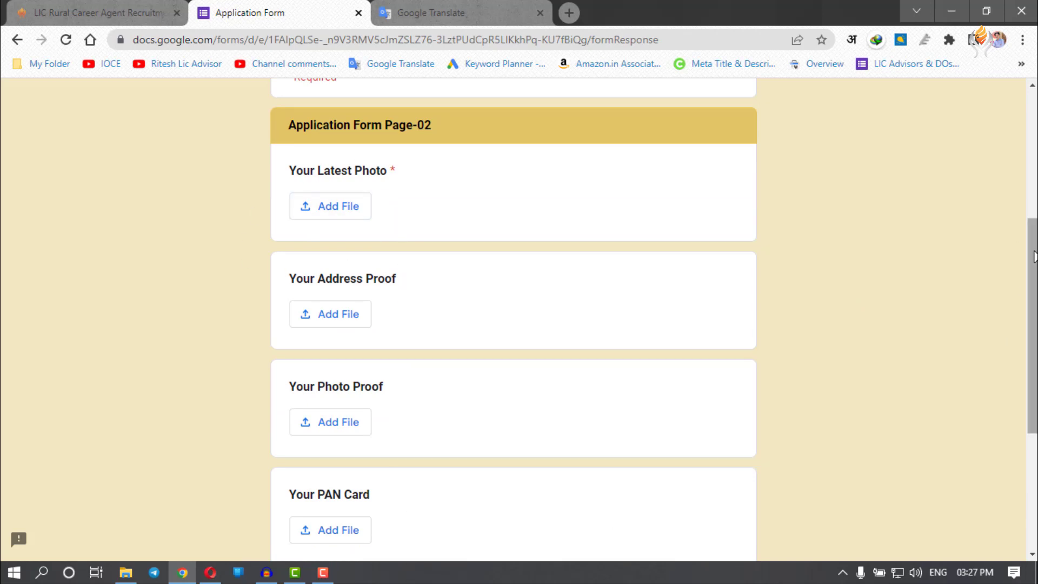
drag(1033, 257, 1034, 308)
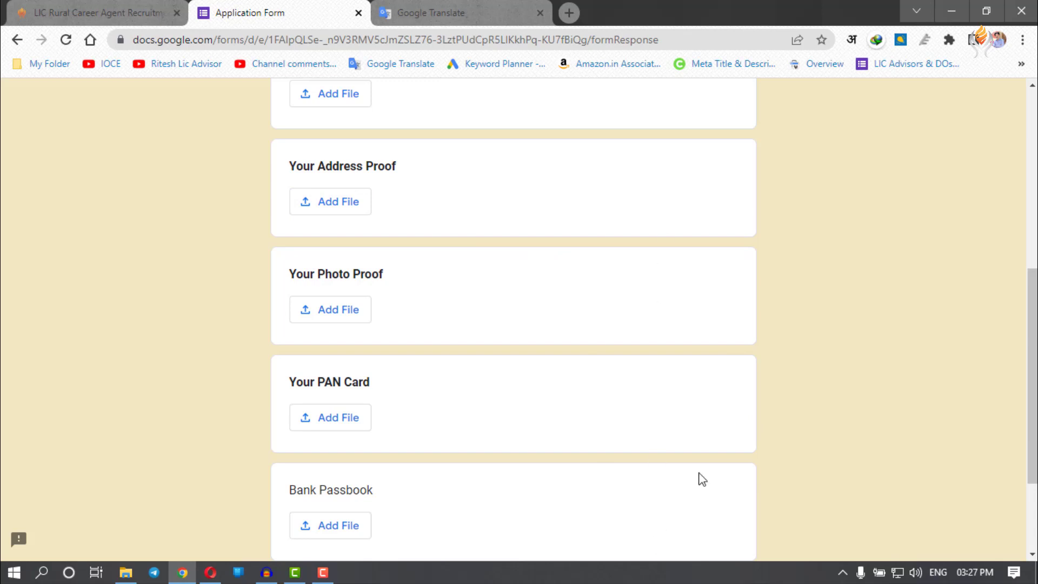
scroll(1033, 416, down, 1)
scroll(1032, 416, down, 3)
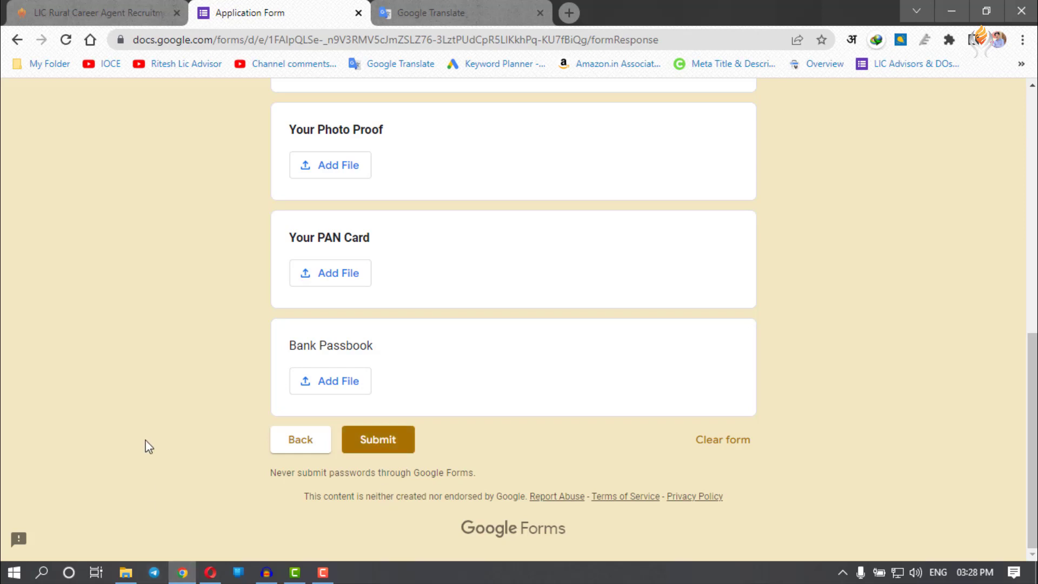
Switch to Opera and view the responses of the Rural Career Agent Application Form.
click(209, 572)
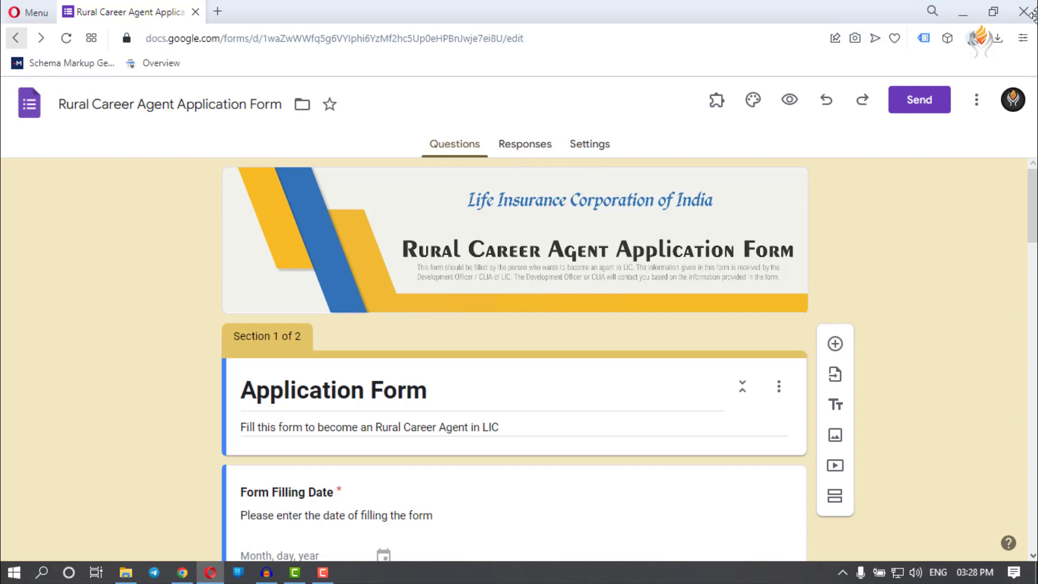
click(532, 145)
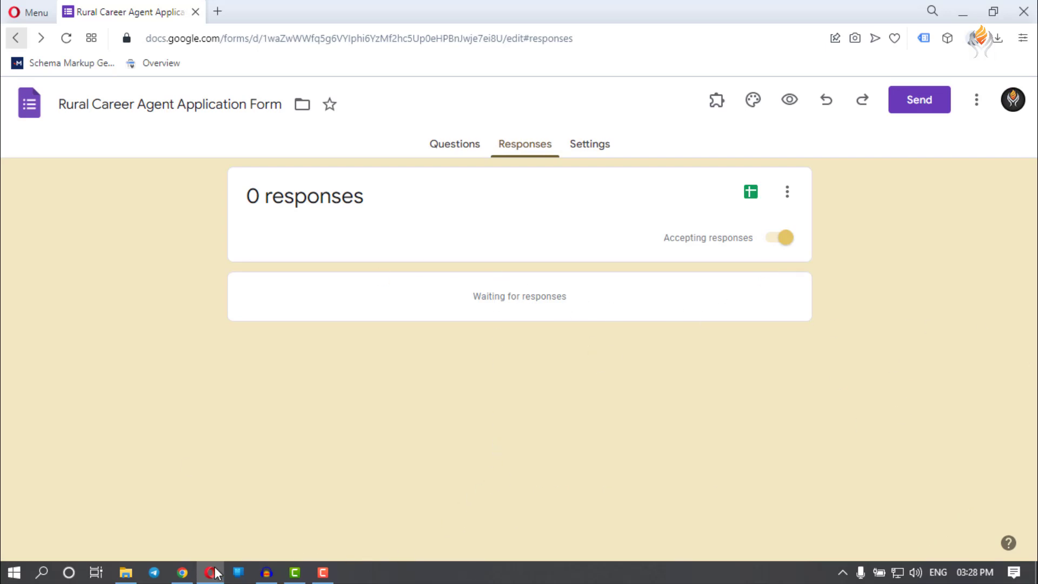
Return to Chrome and close the Application Form and Google Translate tabs.
click(182, 572)
drag(1035, 380, 1034, 111)
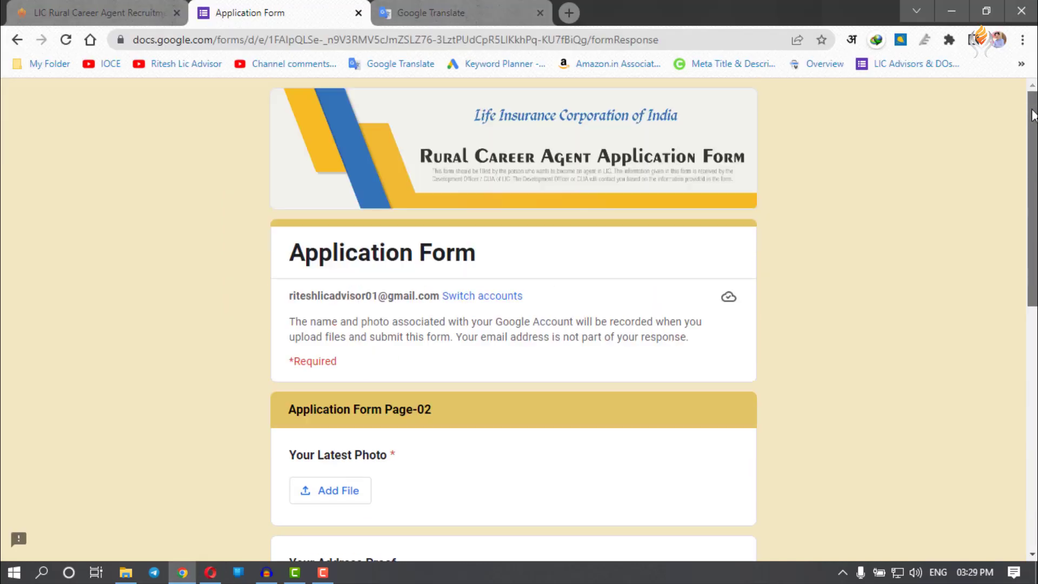
click(359, 12)
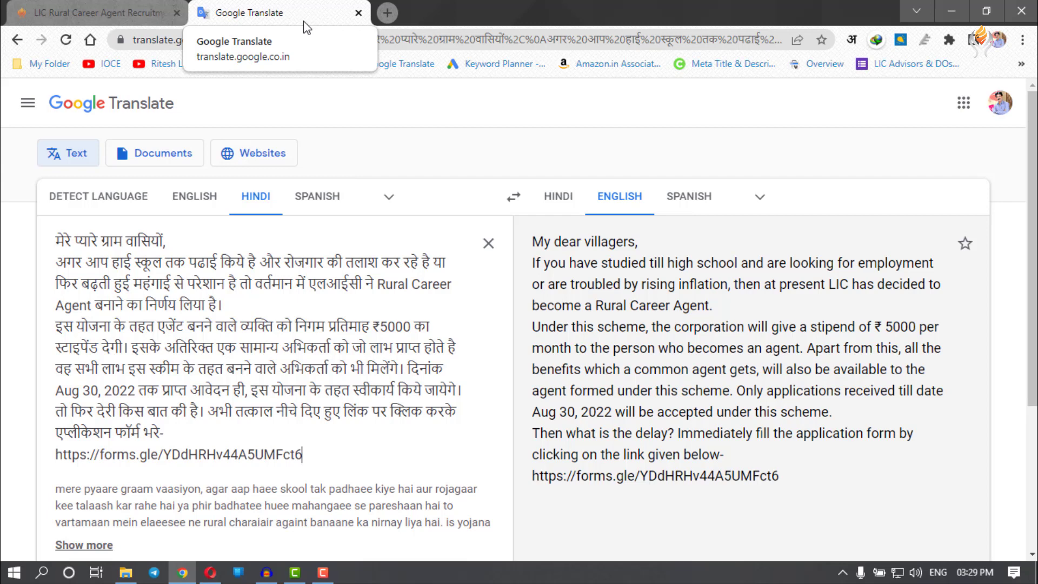
click(359, 12)
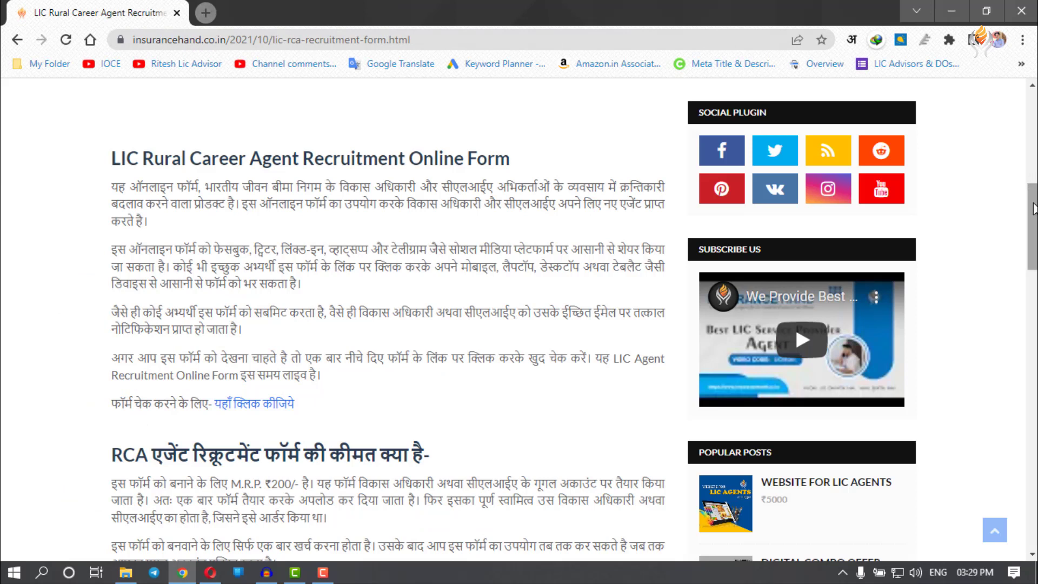
Review the recruitment form's price and its bank account, QR code and UPI payment options on the product page.
drag(1034, 211, 1034, 270)
scroll(308, 293, up, 2)
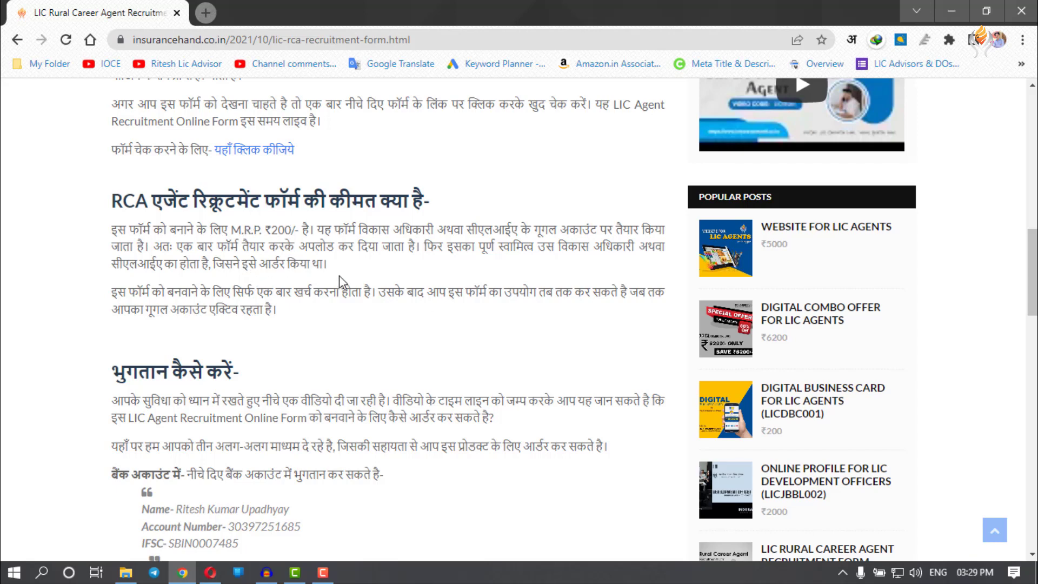
drag(1033, 278, 1020, 150)
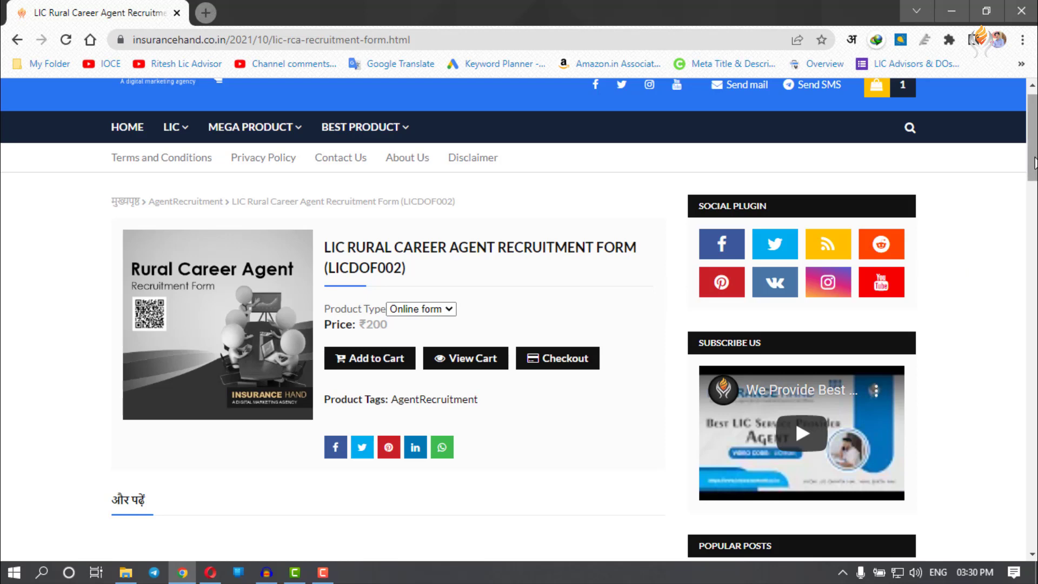
drag(1034, 163, 1034, 351)
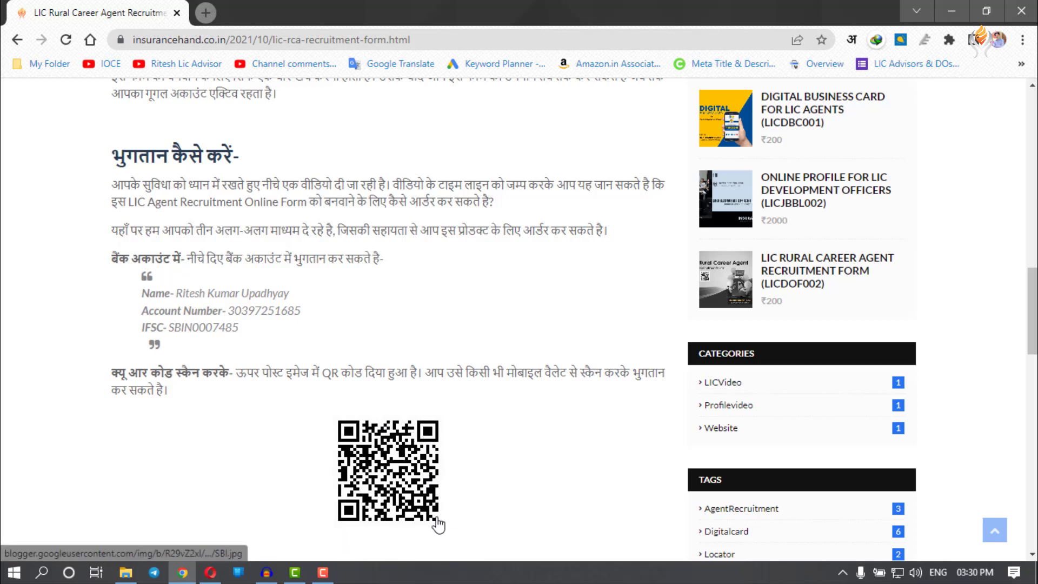
scroll(327, 214, down, 2)
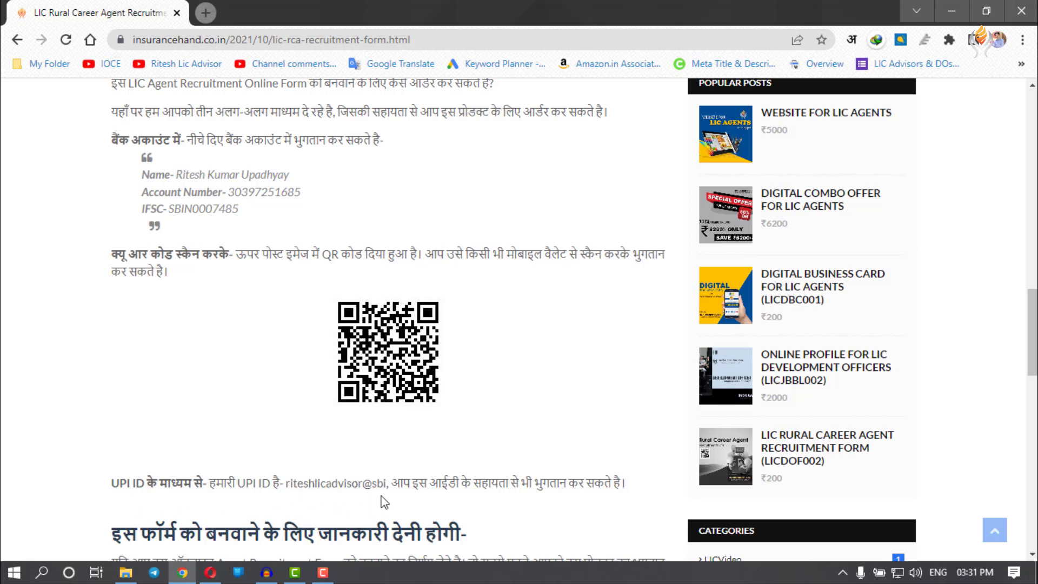
drag(1033, 354, 1033, 371)
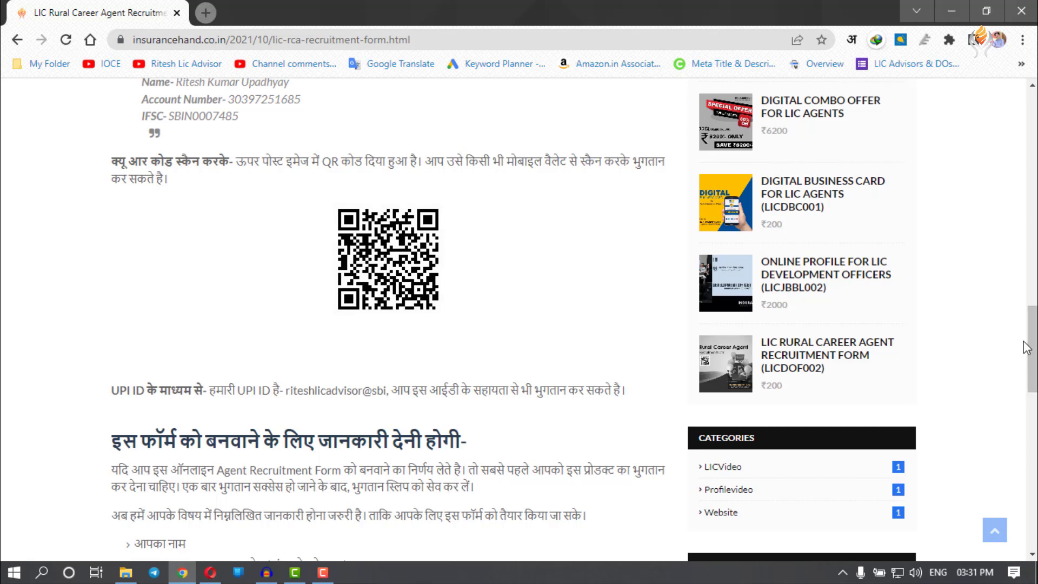
Review the required details and submission methods on the product page, and open the linked online order form.
drag(1031, 350, 1033, 410)
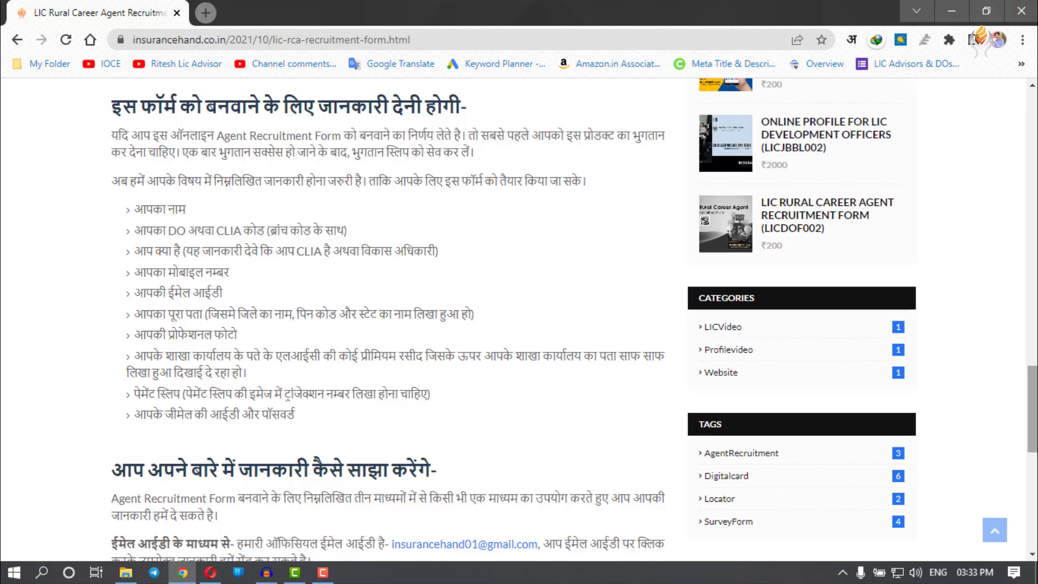
scroll(1036, 378, down, 5)
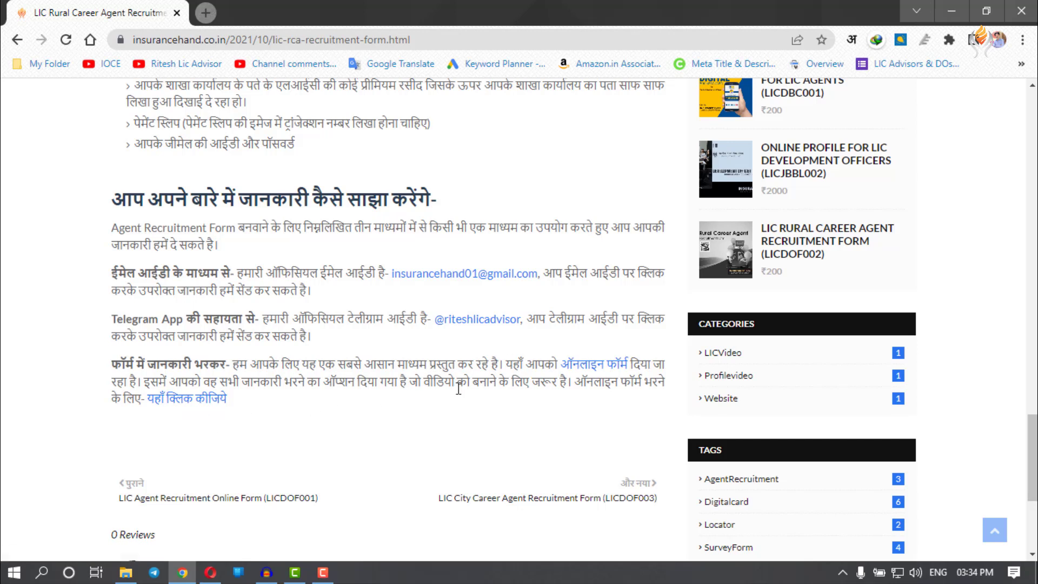
click(180, 401)
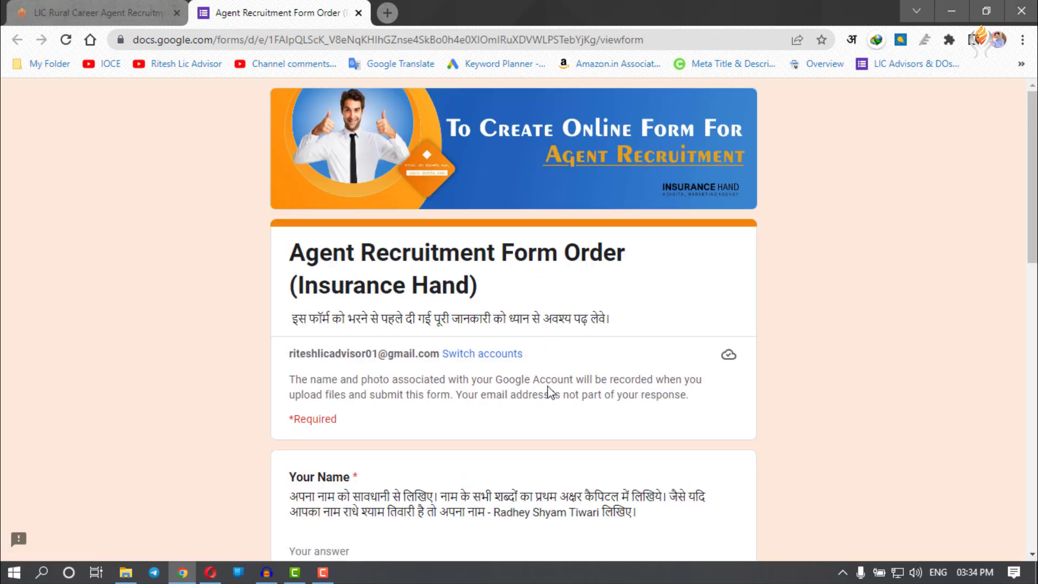
Compare the first page of the Agent Recruitment Form Order, down to Alternate Mobile Number, with the product page's list of required details.
drag(1032, 154, 1034, 233)
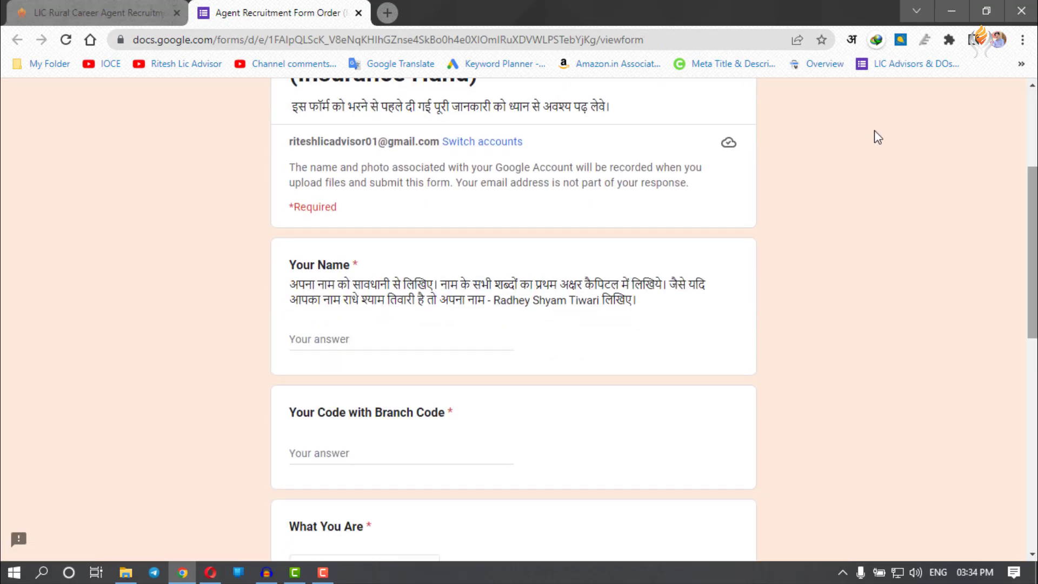
click(137, 11)
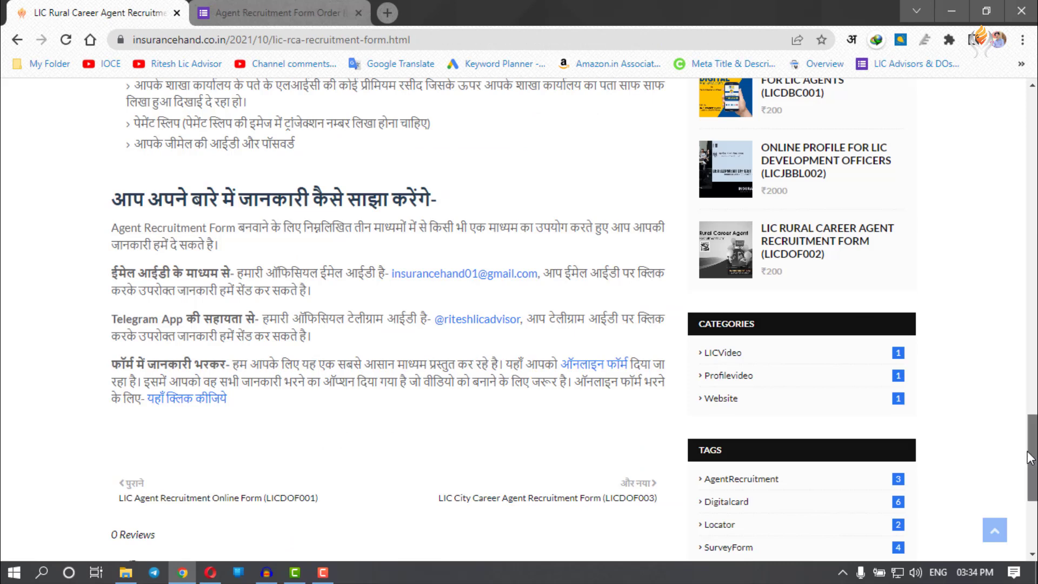
scroll(1032, 427, up, 5)
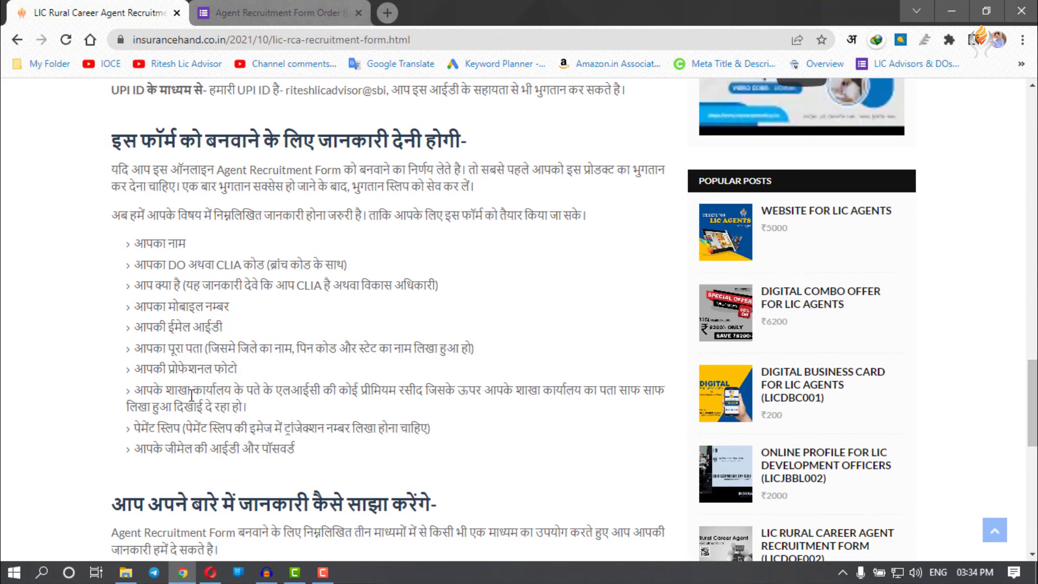
click(247, 10)
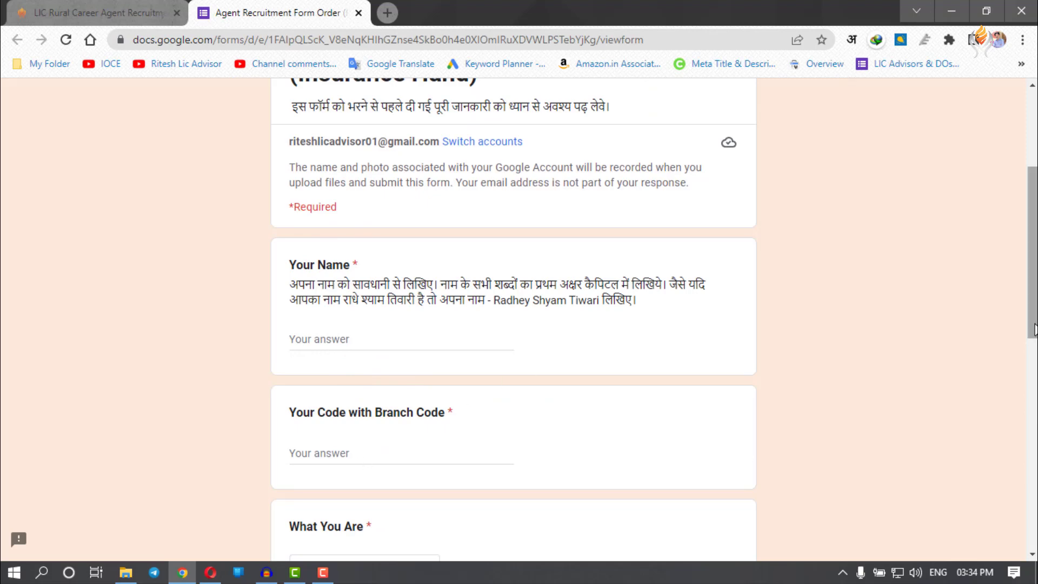
drag(1034, 330, 1033, 541)
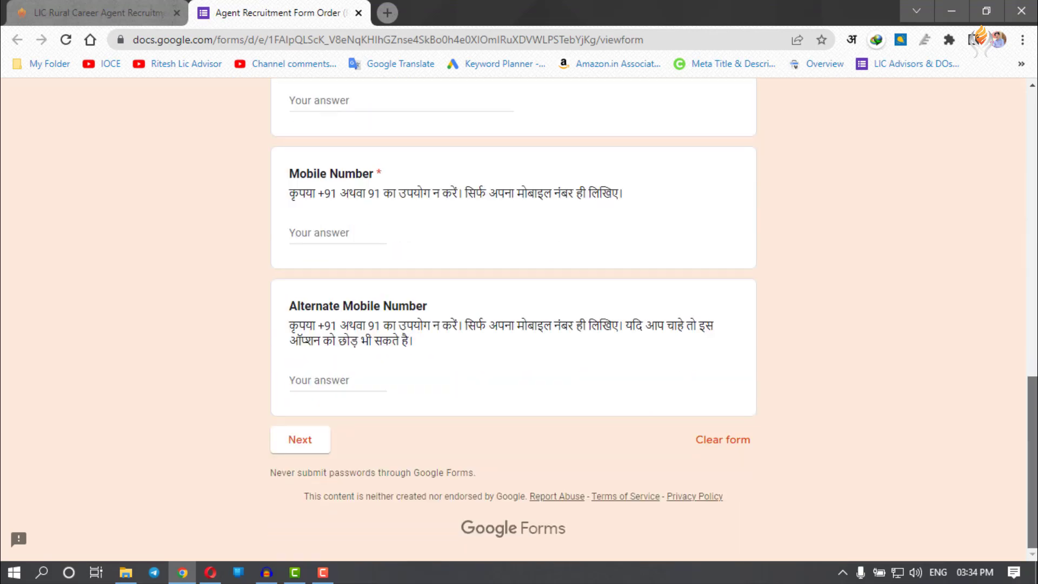